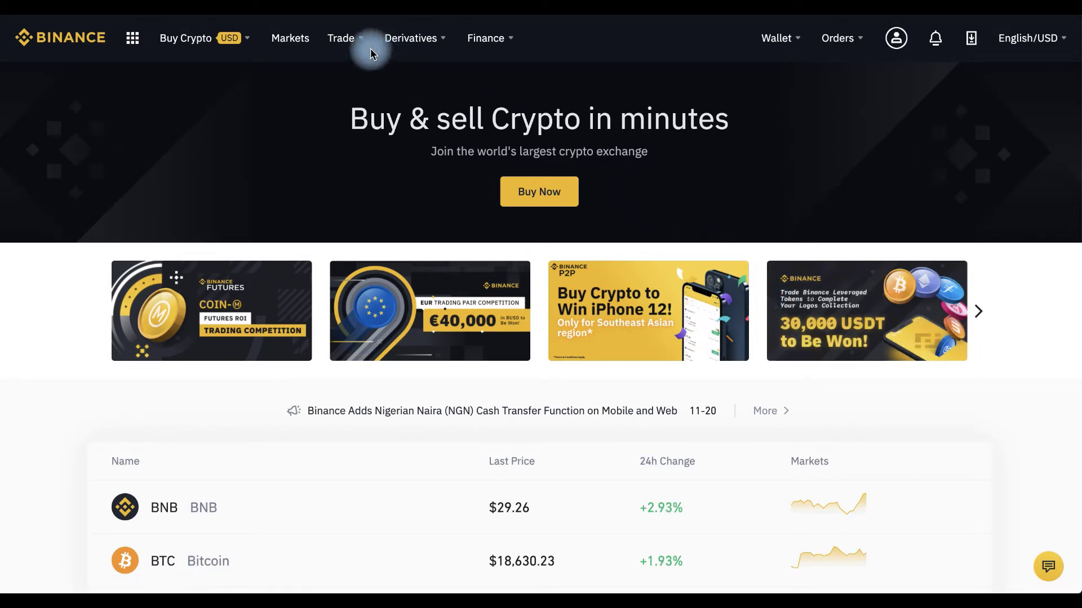
Step: Open the classic spot trading page for BTC/USDT
mouse_move(352, 45)
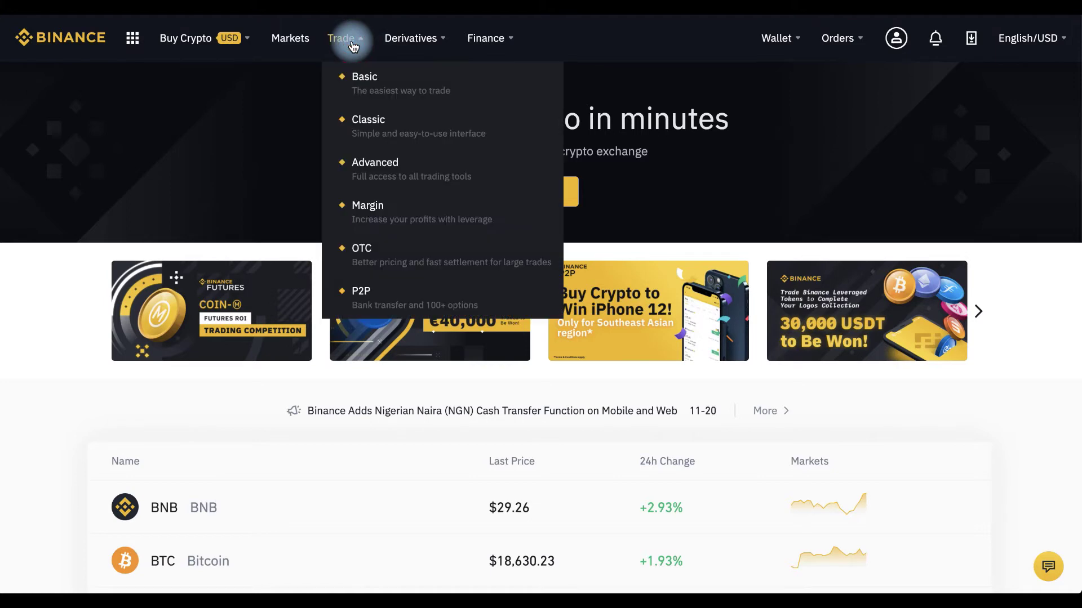
left_click(382, 116)
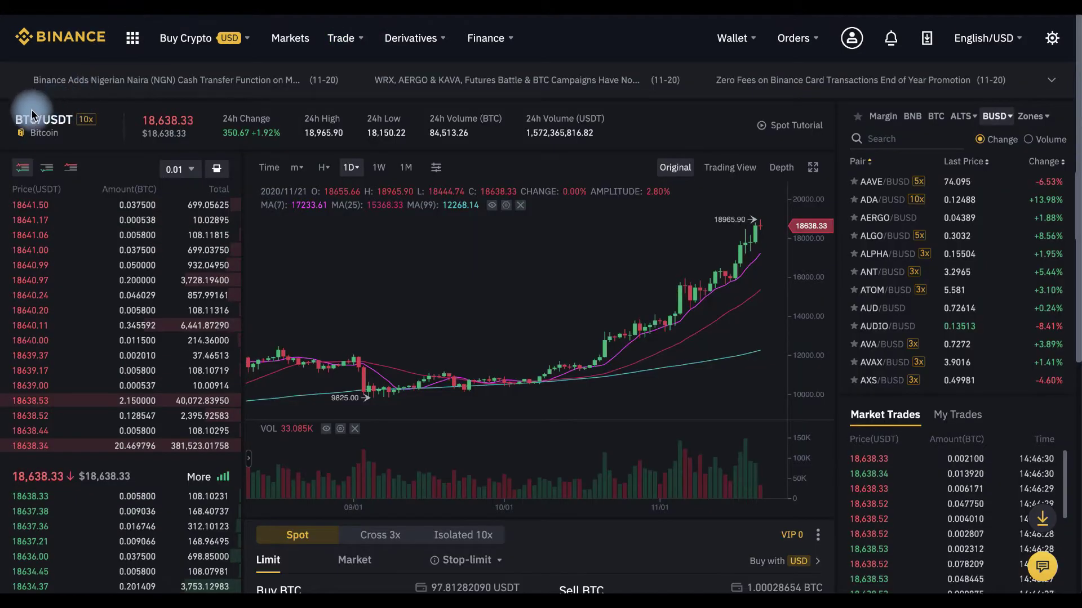
left_click_drag(17, 117, 127, 121)
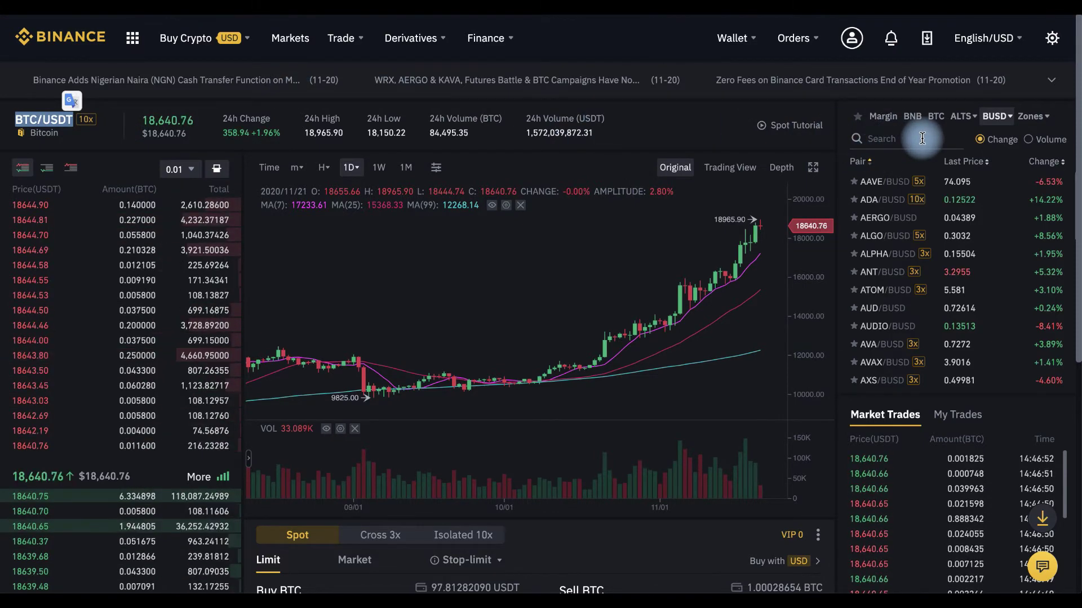
Step: Browse the BTC and BNB market lists, then filter the pair list to BUSD markets
left_click(936, 116)
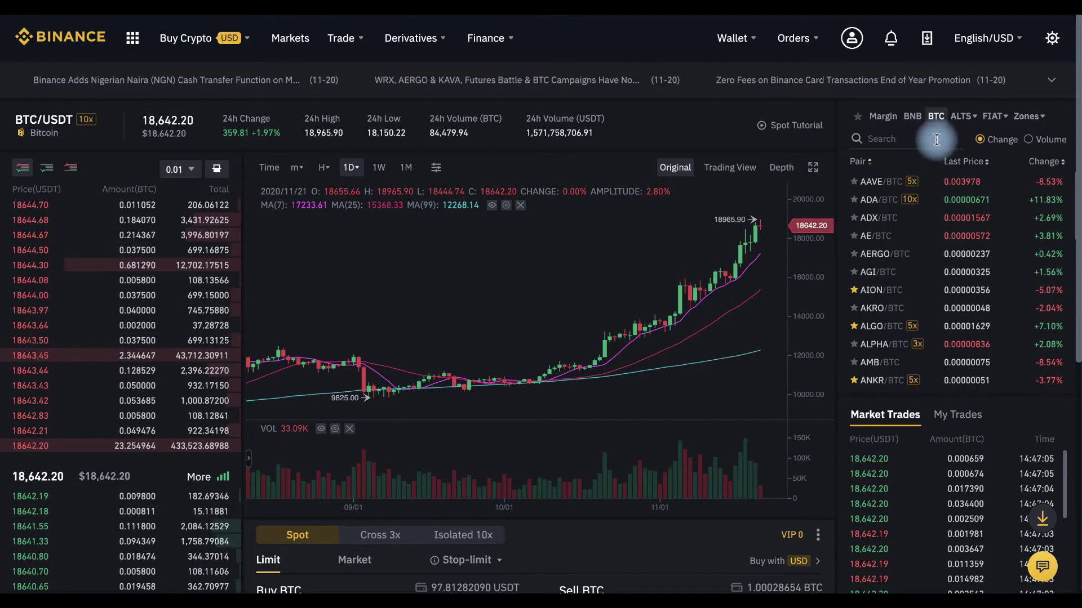
left_click(912, 116)
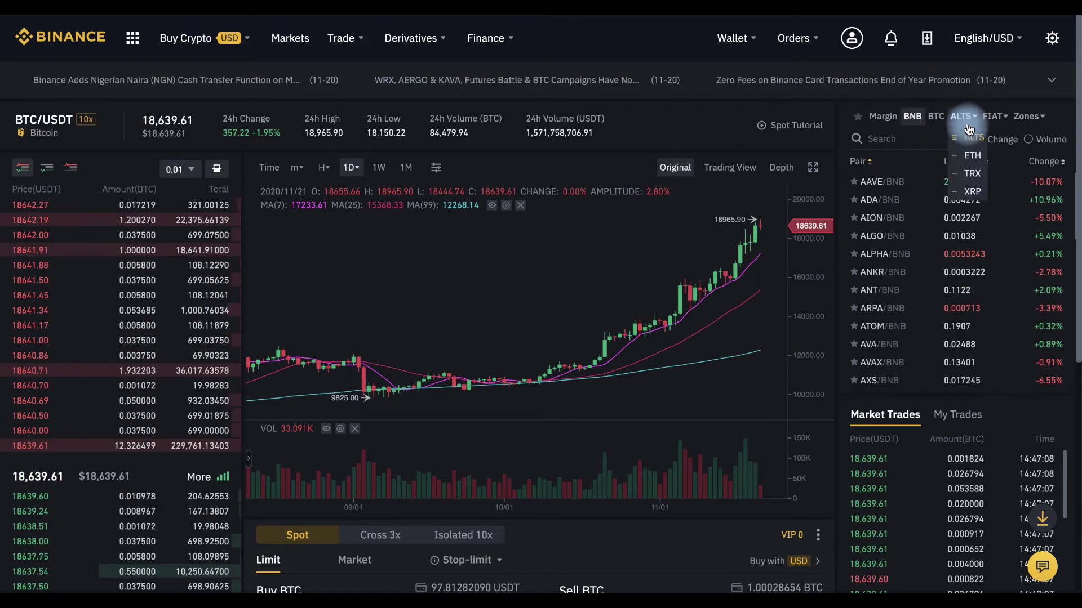
mouse_move(990, 117)
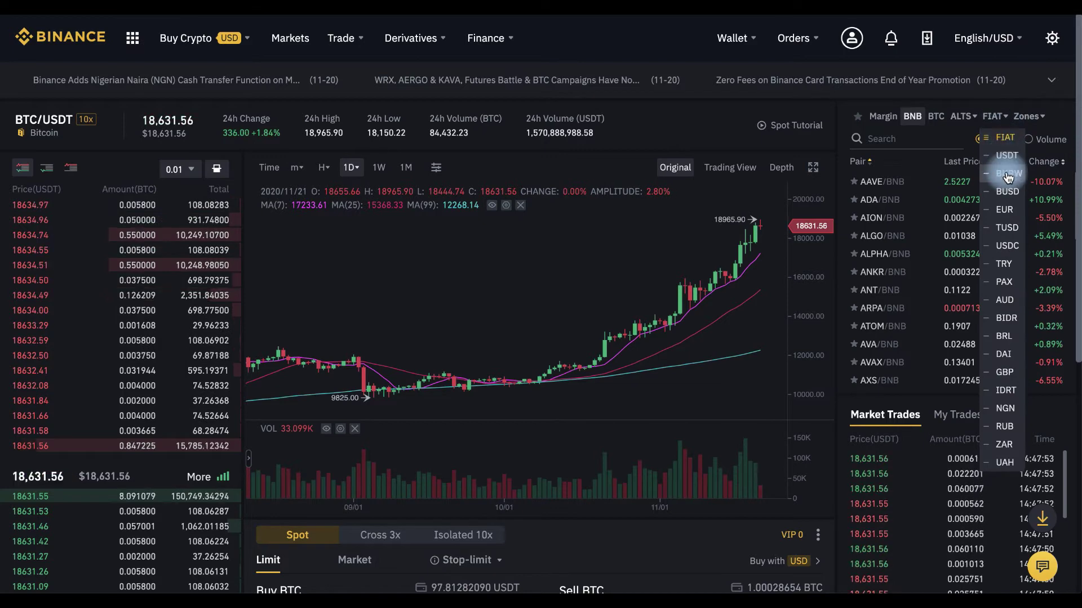
left_click(1008, 192)
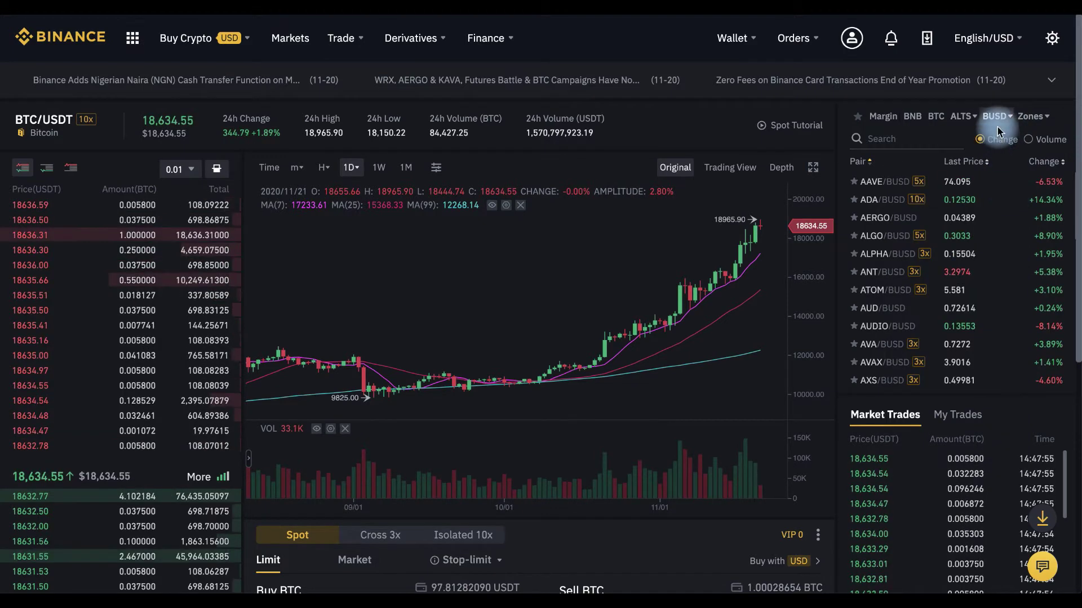
Step: Search the pair list for 'btc' and pick BTC/BUSD
left_click(932, 139)
type("btc")
left_click(891, 186)
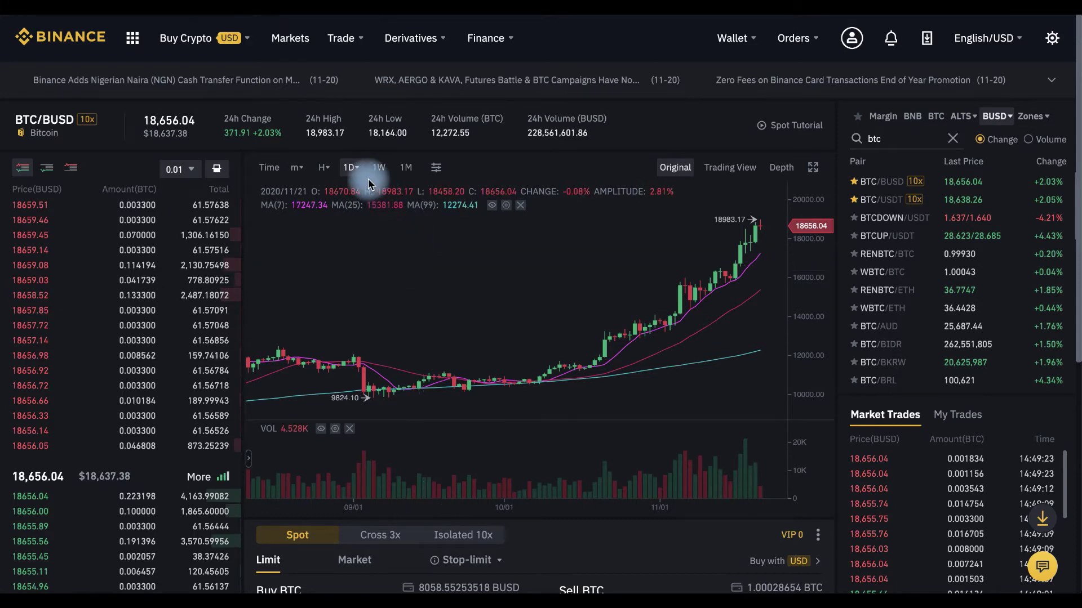
Step: View the BTC/BUSD daily candlestick chart trading at 18,673.75 BUSD
mouse_move(322, 165)
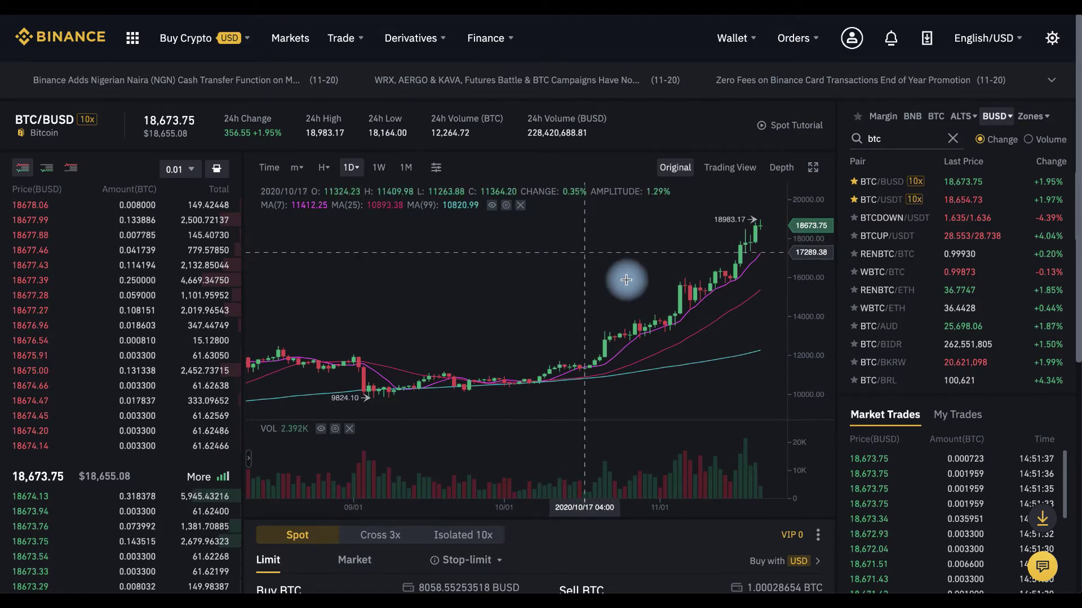
Step: Place a spot limit buy of 0.006250 BTC at 16,000 BUSD, 100 BUSD total
scroll(629, 278, "down", 2)
scroll(833, 544, "down", 5)
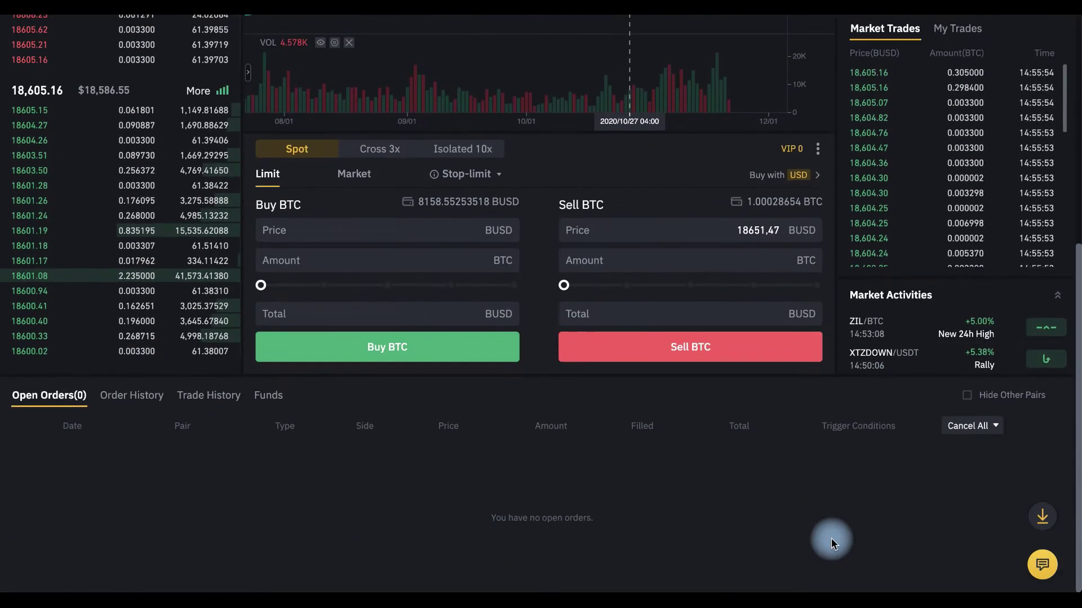
left_click(310, 151)
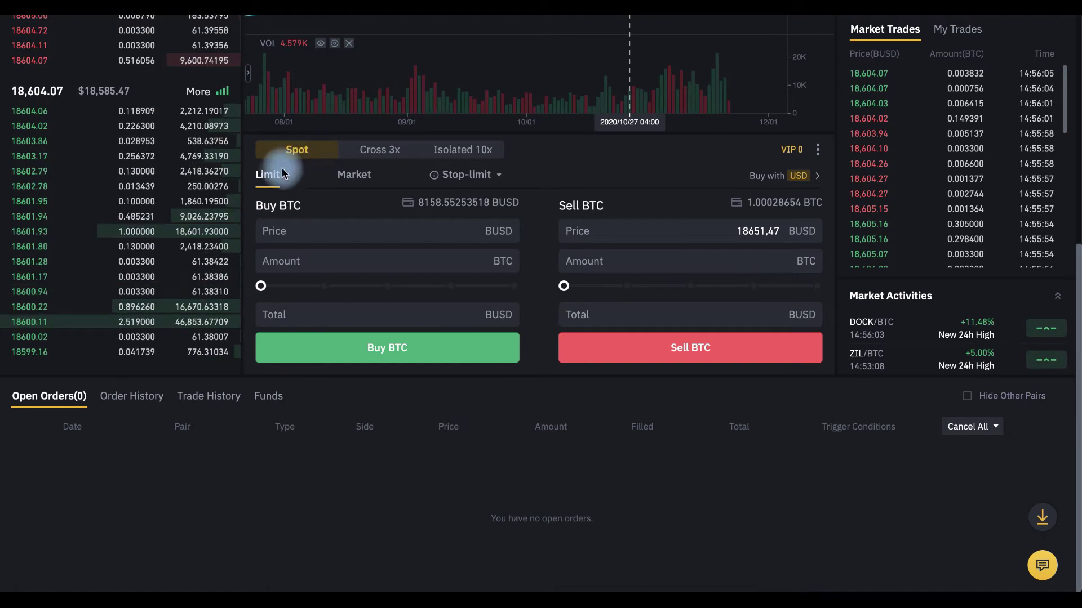
left_click(345, 231)
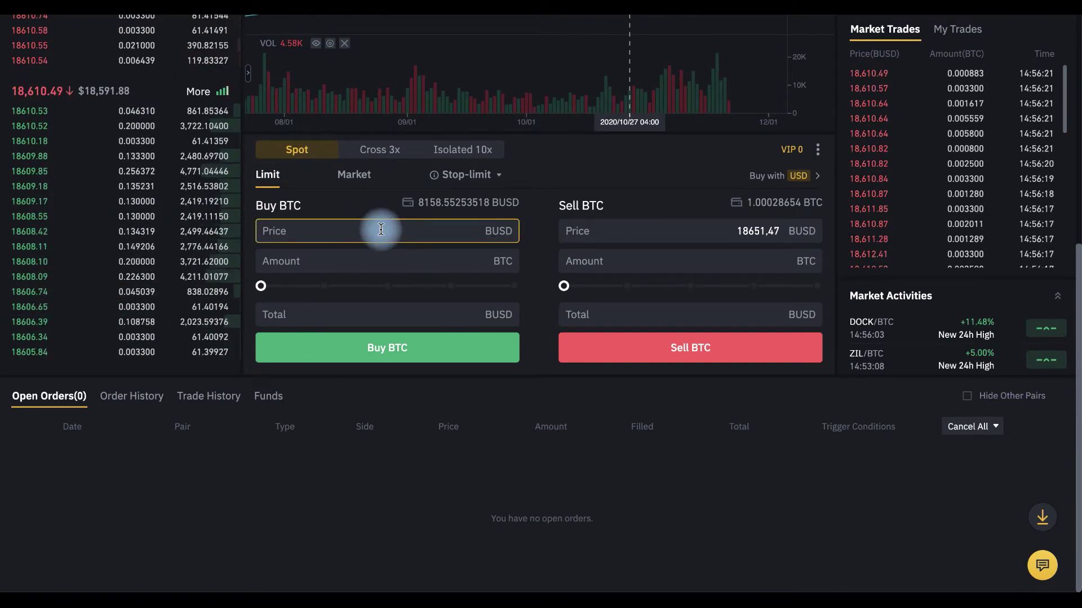
type("16000")
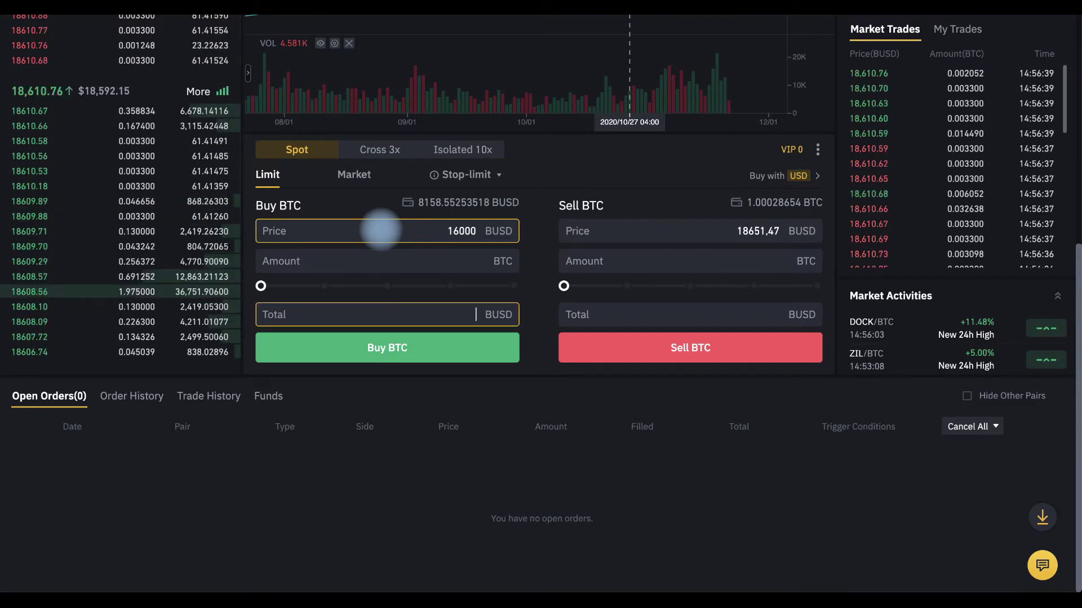
type("100")
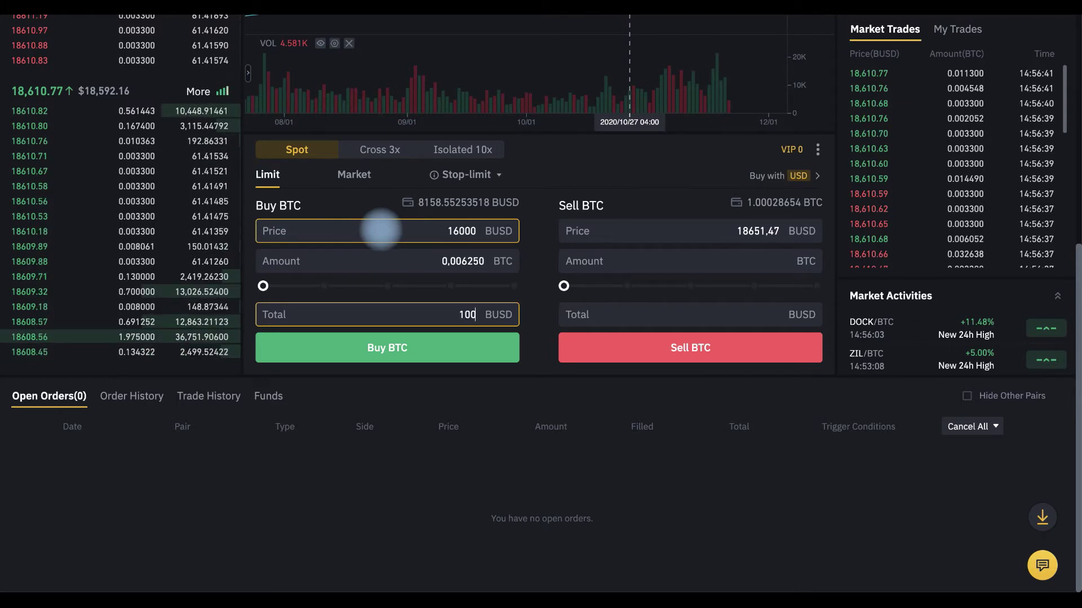
left_click(447, 258)
left_click_drag(437, 259, 490, 264)
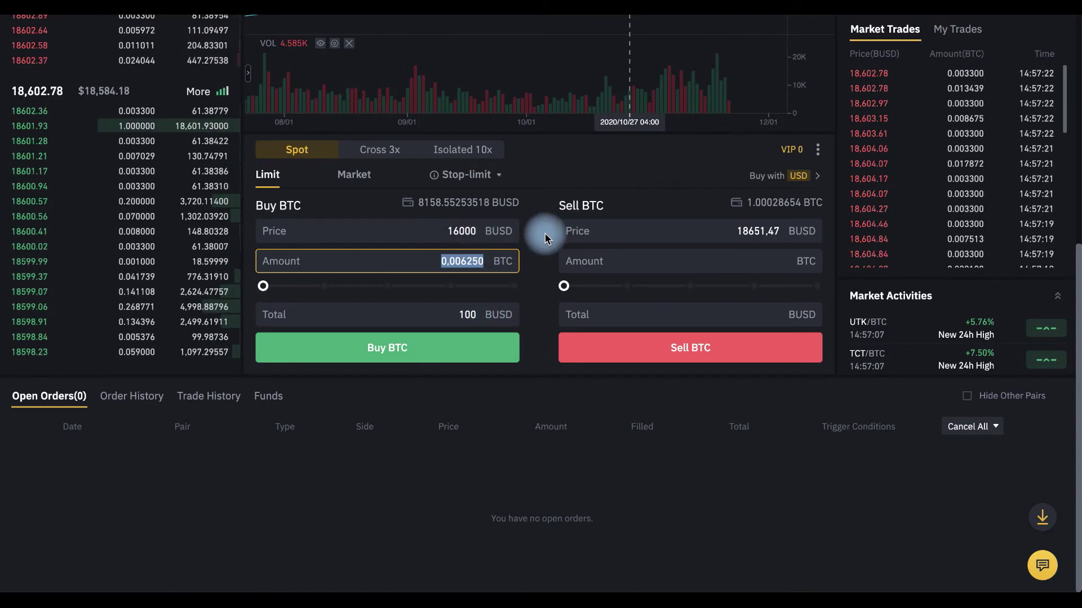
left_click(462, 352)
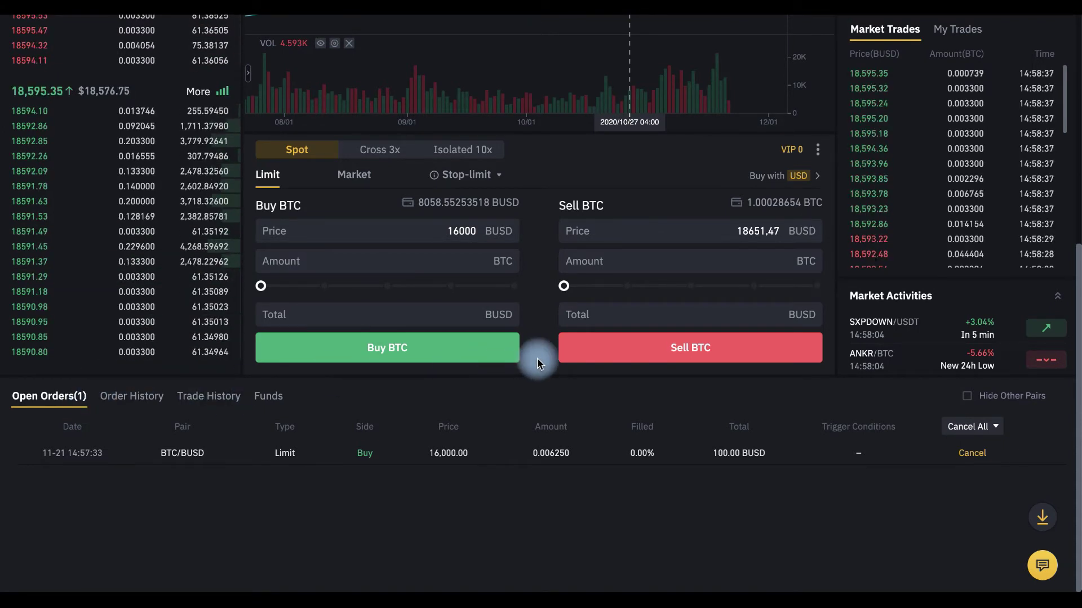
Step: Market-buy 0.00625 BTC with BUSD
left_click(351, 178)
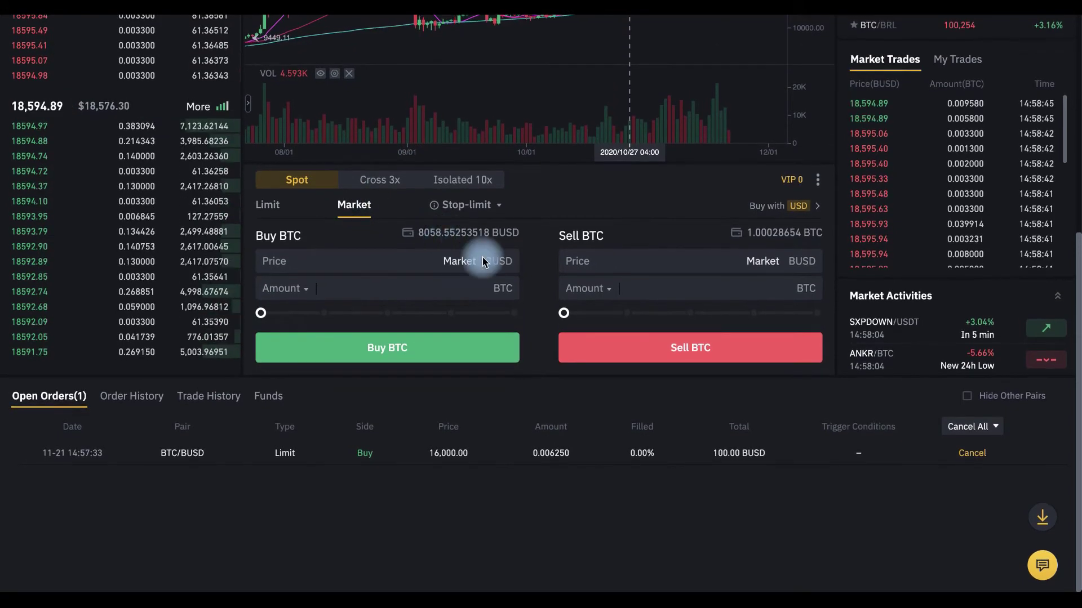
left_click(464, 288)
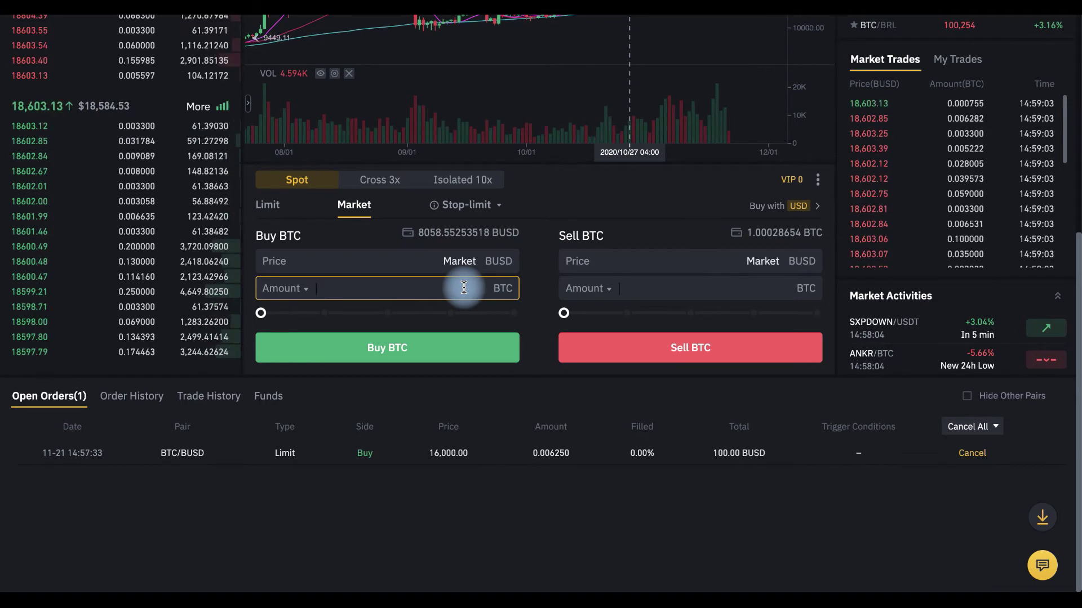
type("0,00625")
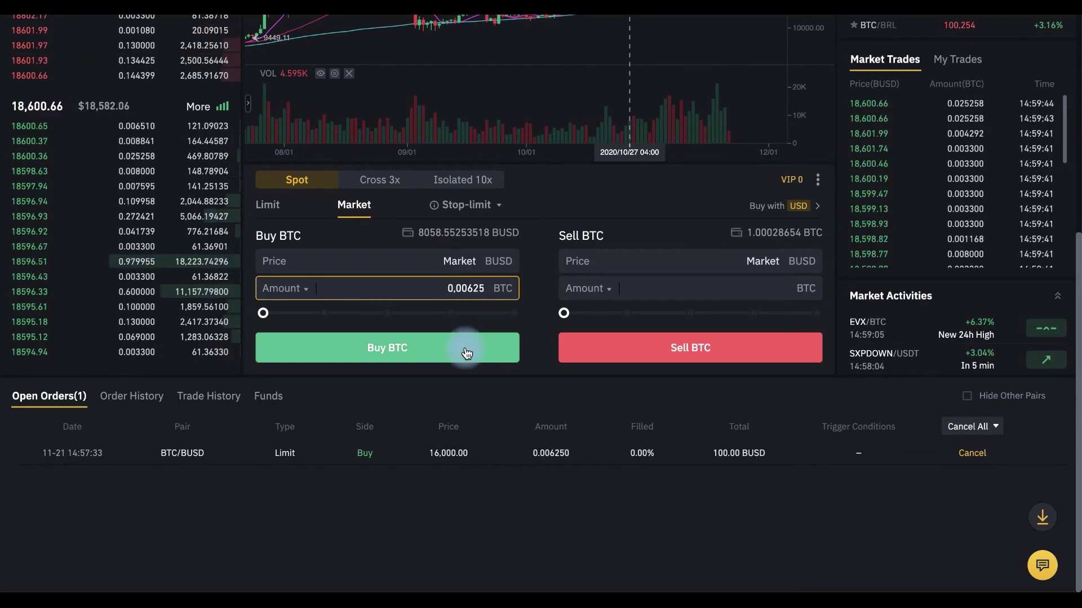
left_click(467, 353)
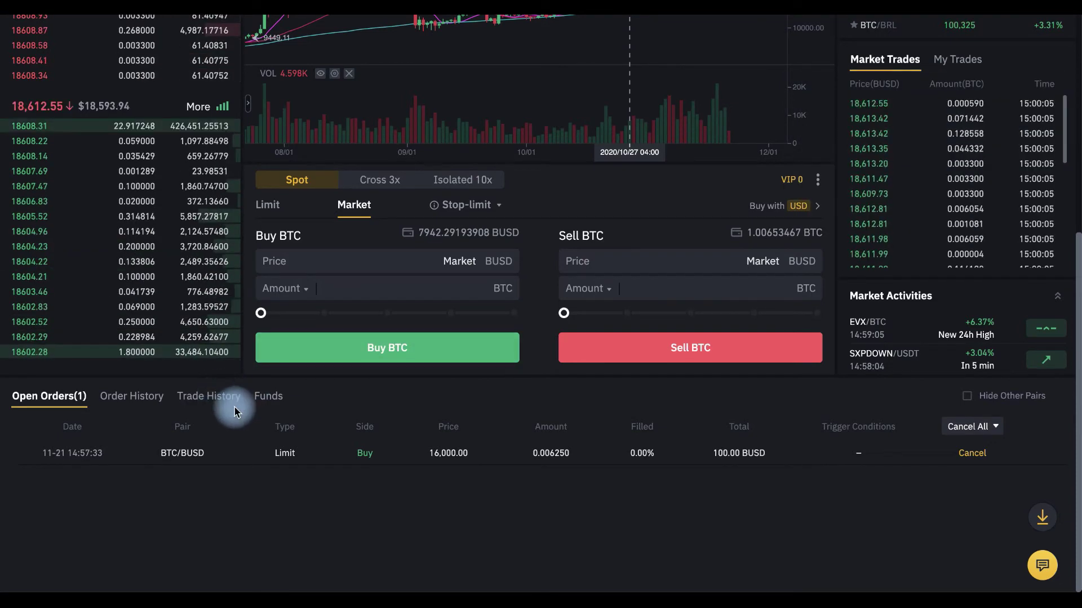
Step: Check trade history, then cancel the pending 16,000 BUSD limit buy order
left_click(204, 401)
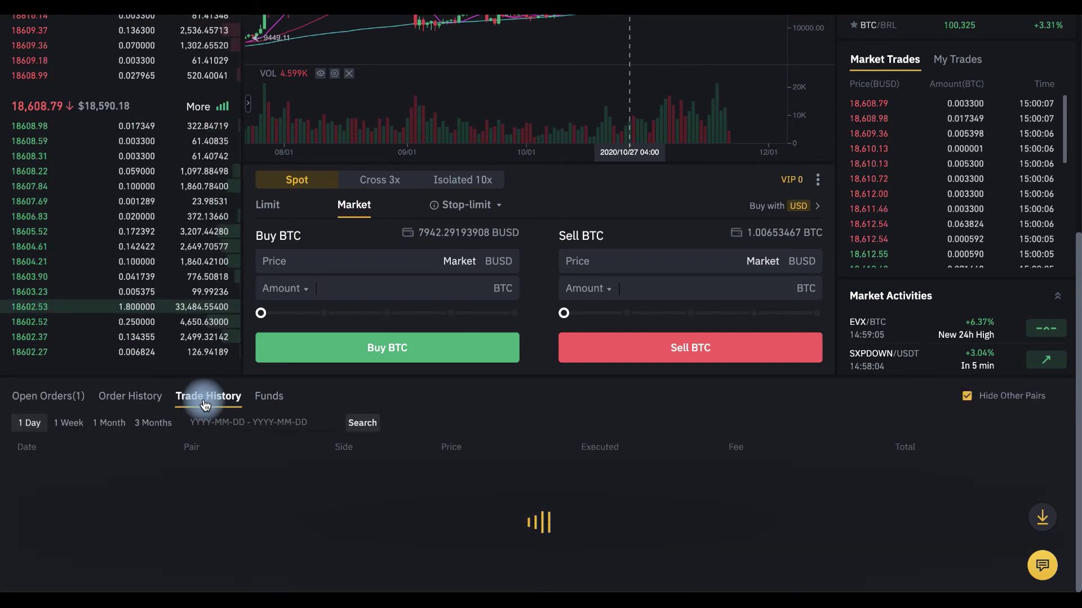
left_click(72, 401)
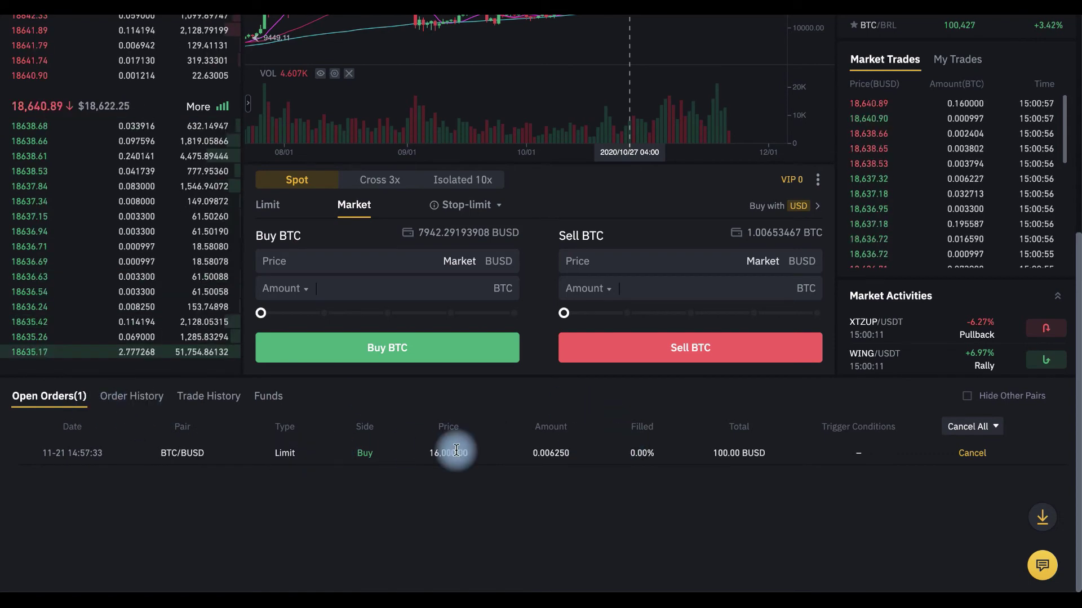
left_click(965, 456)
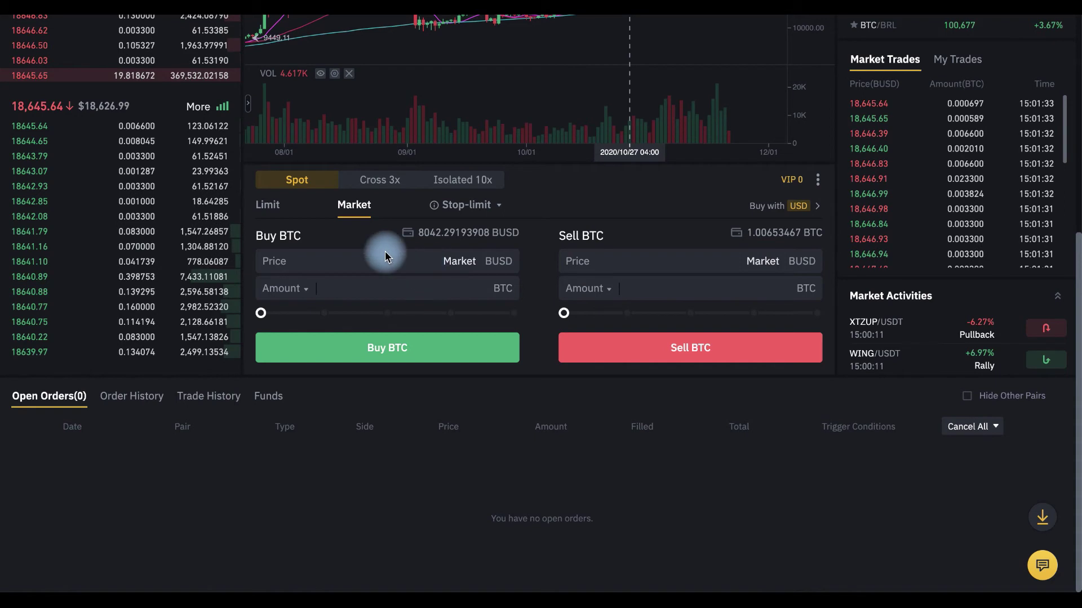
Step: Set up a limit sell at 20,000 BUSD with a 100 BUSD total
left_click(268, 205)
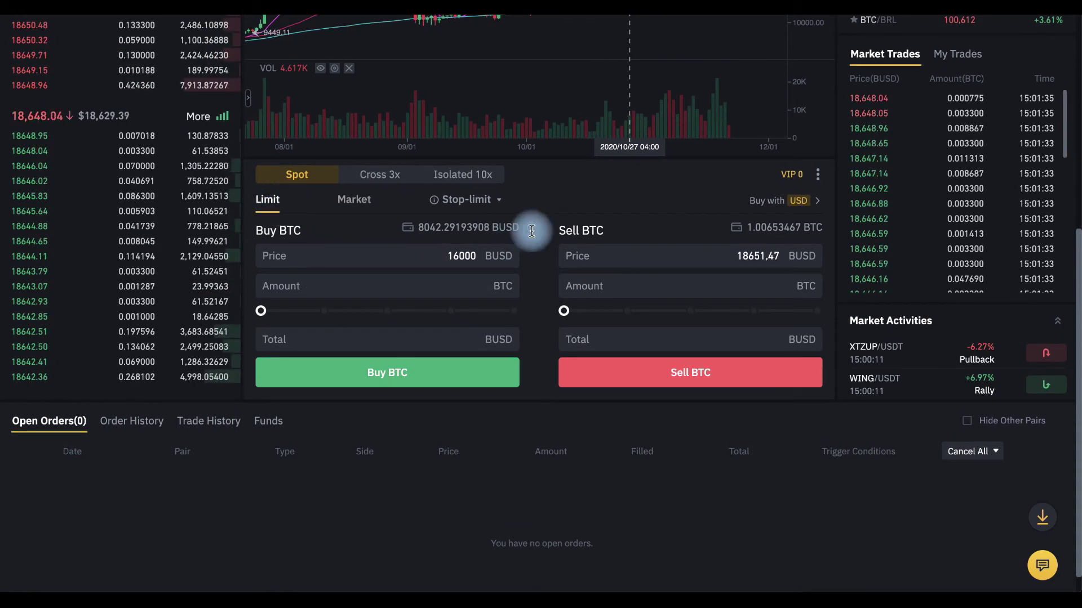
left_click(653, 257)
key("ctrl+a")
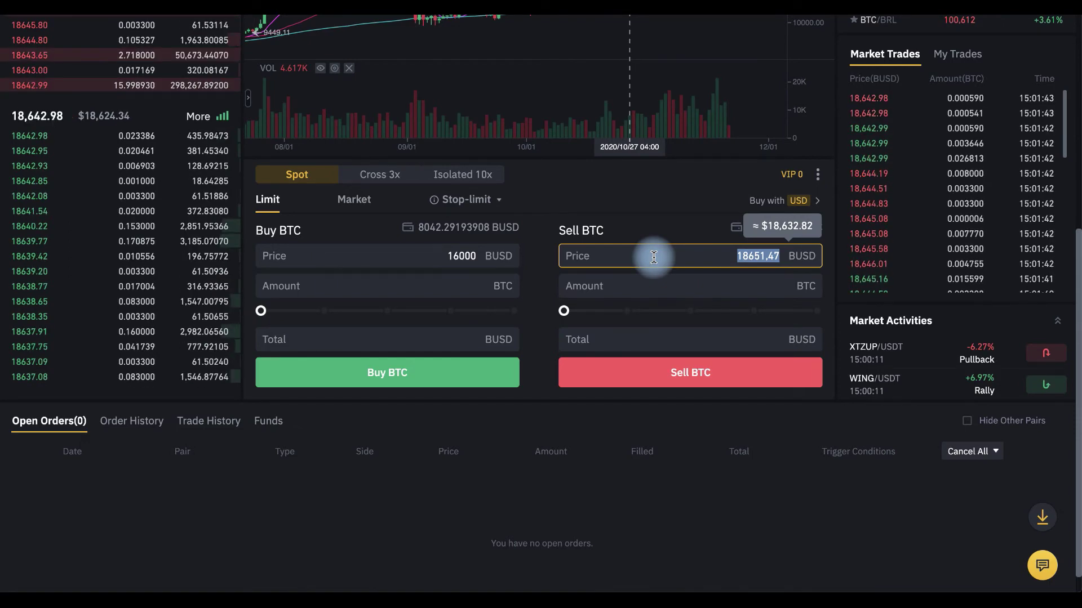
type("20000")
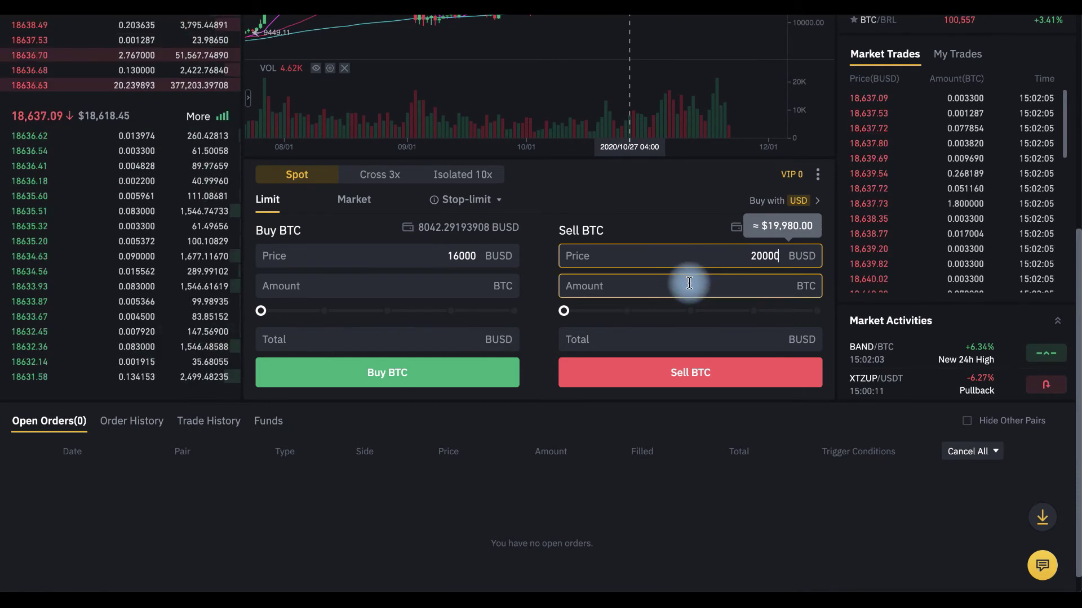
left_click(697, 343)
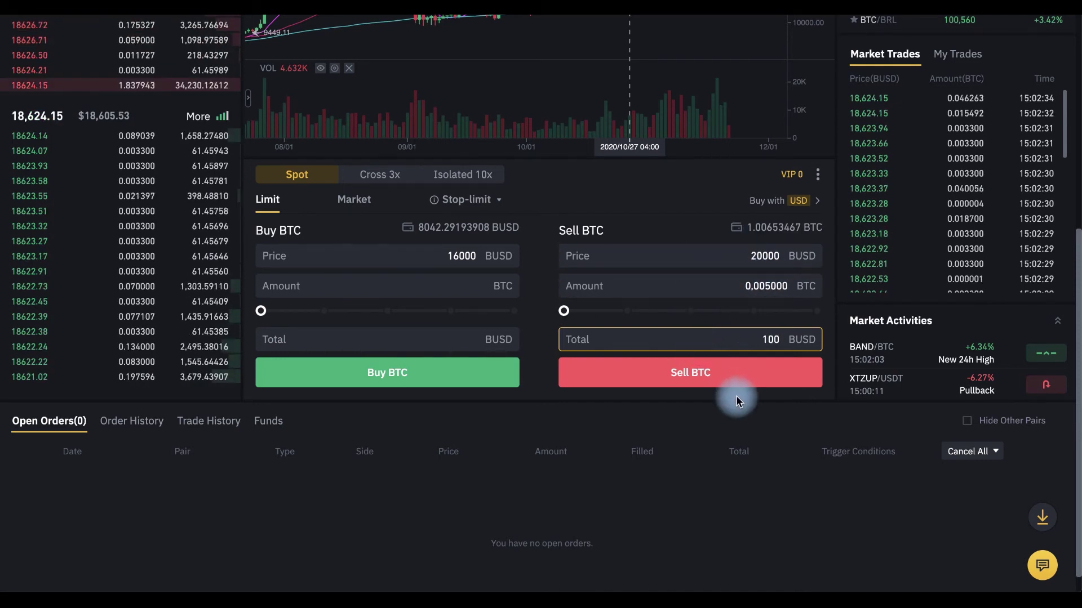
Step: Place the 0.005 BTC limit sell, then cancel it from Open Orders
left_click(732, 381)
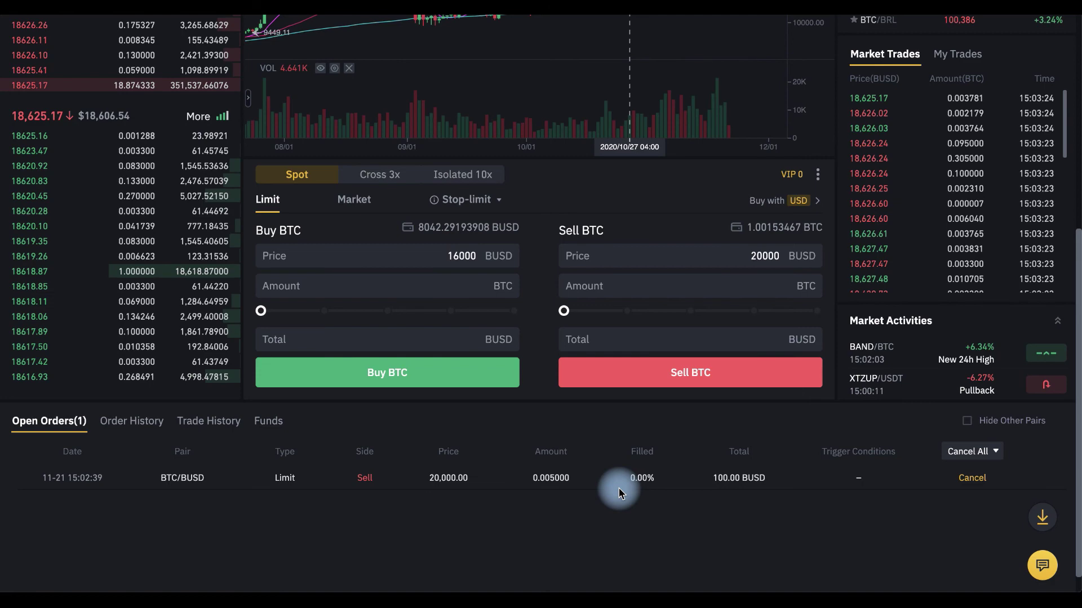
left_click(973, 479)
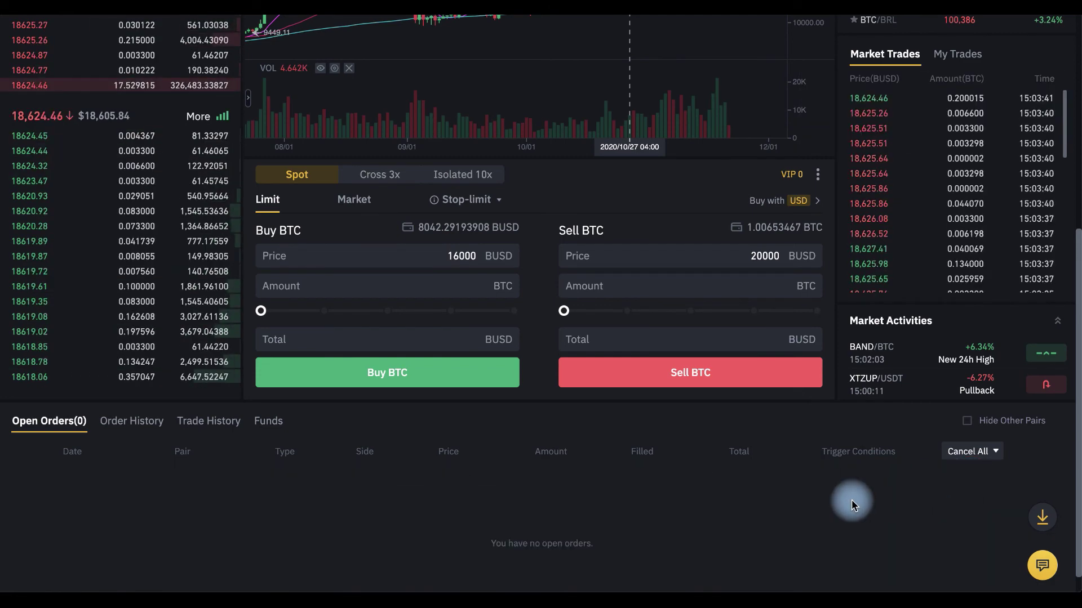
left_click(353, 200)
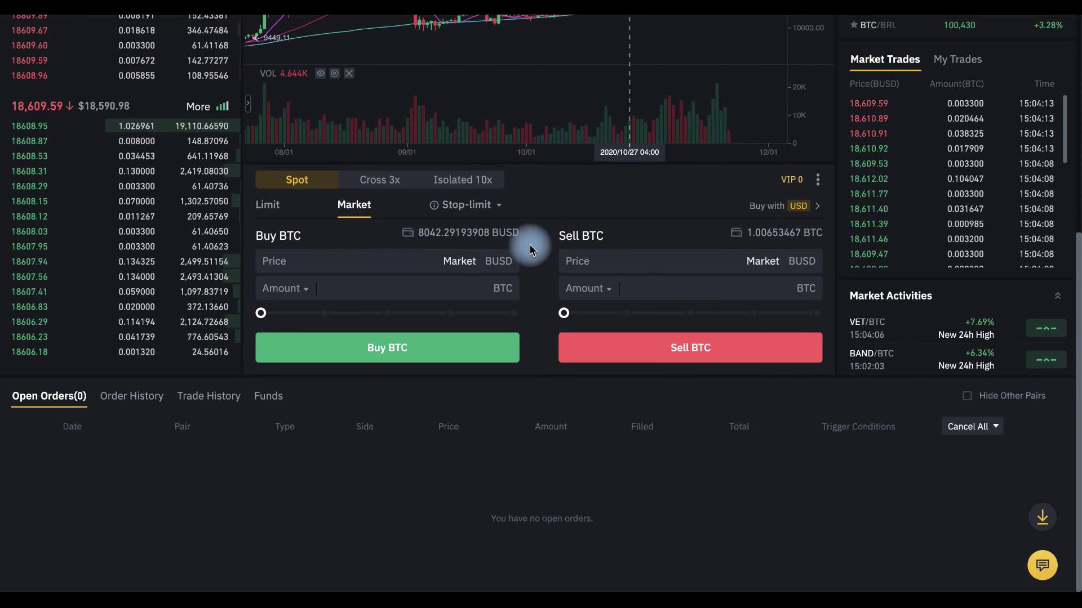
Step: Market-sell 0.006250 BTC, raising the BUSD balance to 8158.48
left_click(645, 282)
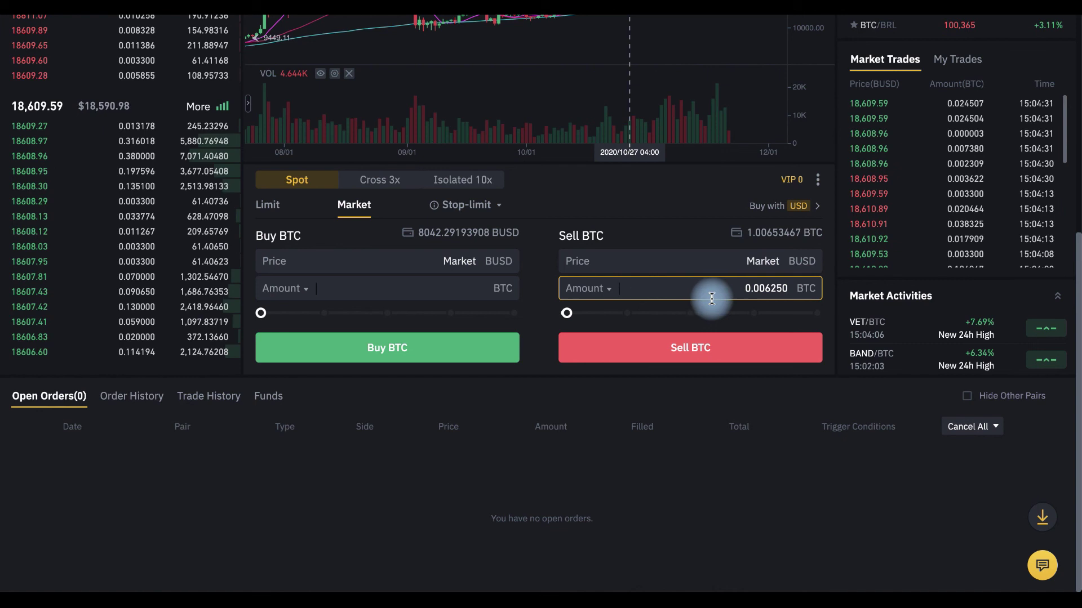
left_click(768, 348)
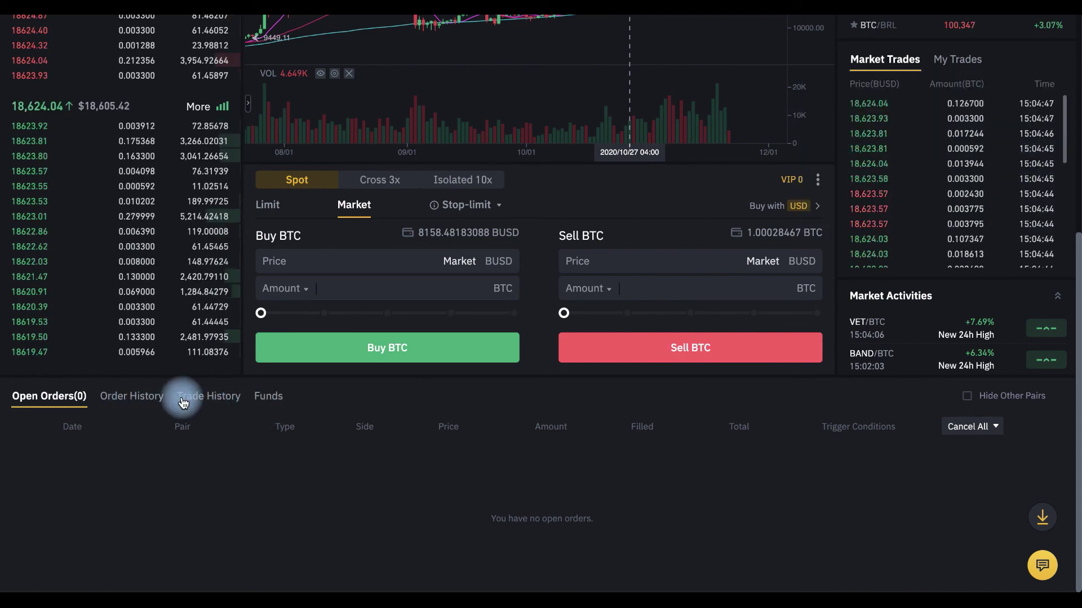
Step: Review trade history, then order history showing the filled 0.006250 BTC market sell at 18,608.99
left_click(203, 399)
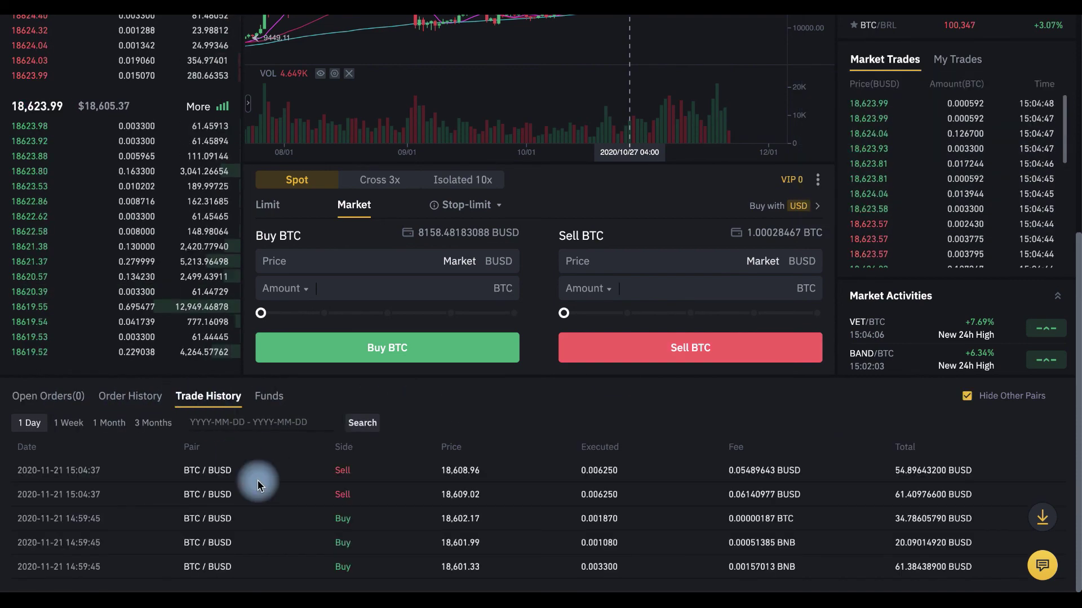
scroll(243, 434, "up", 1)
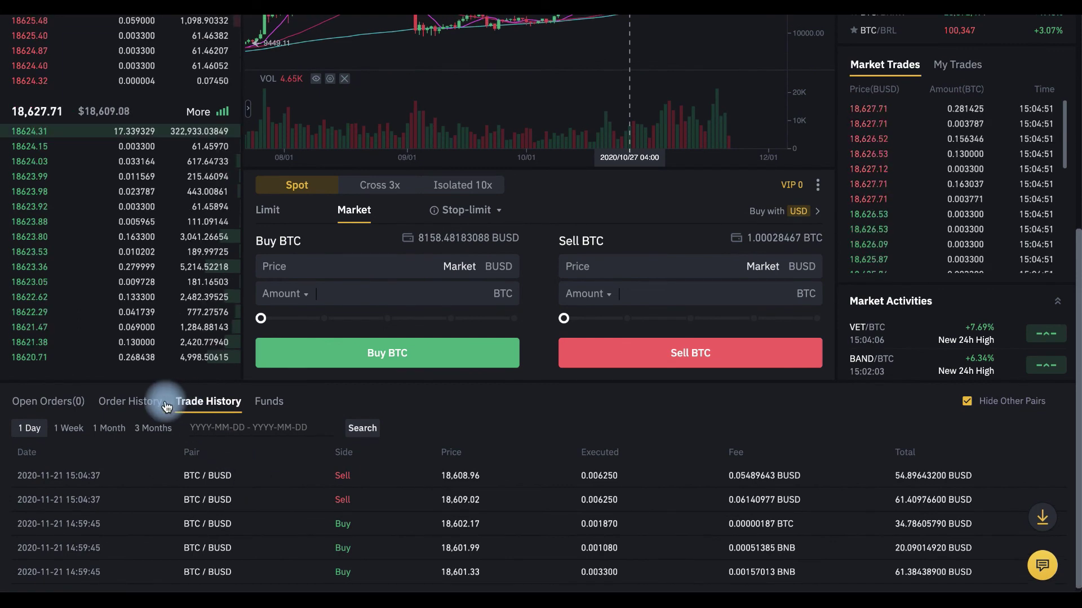
left_click(147, 406)
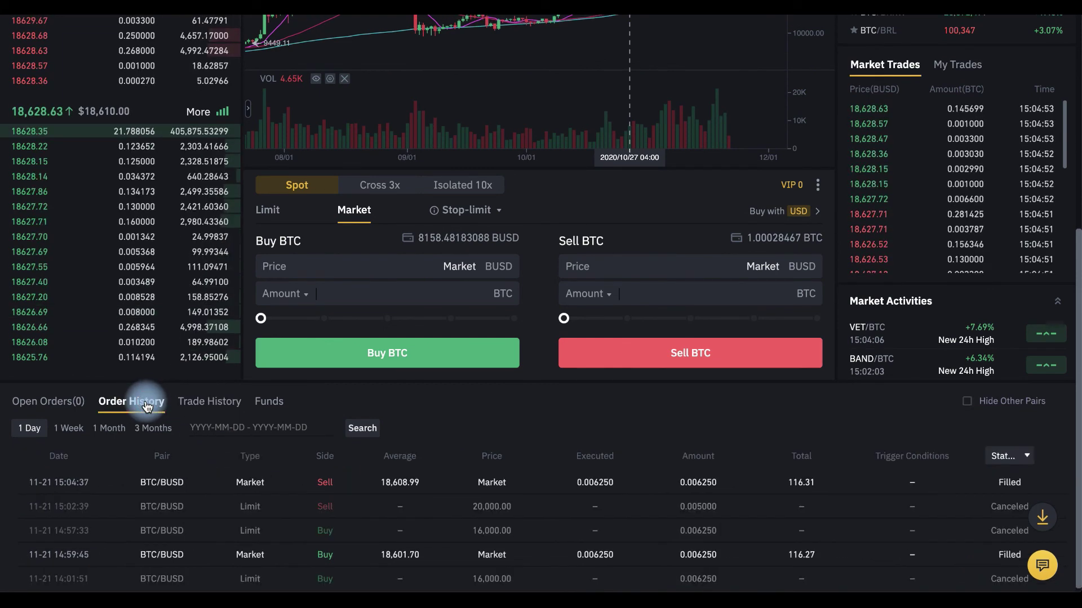
scroll(321, 457, "down", 1)
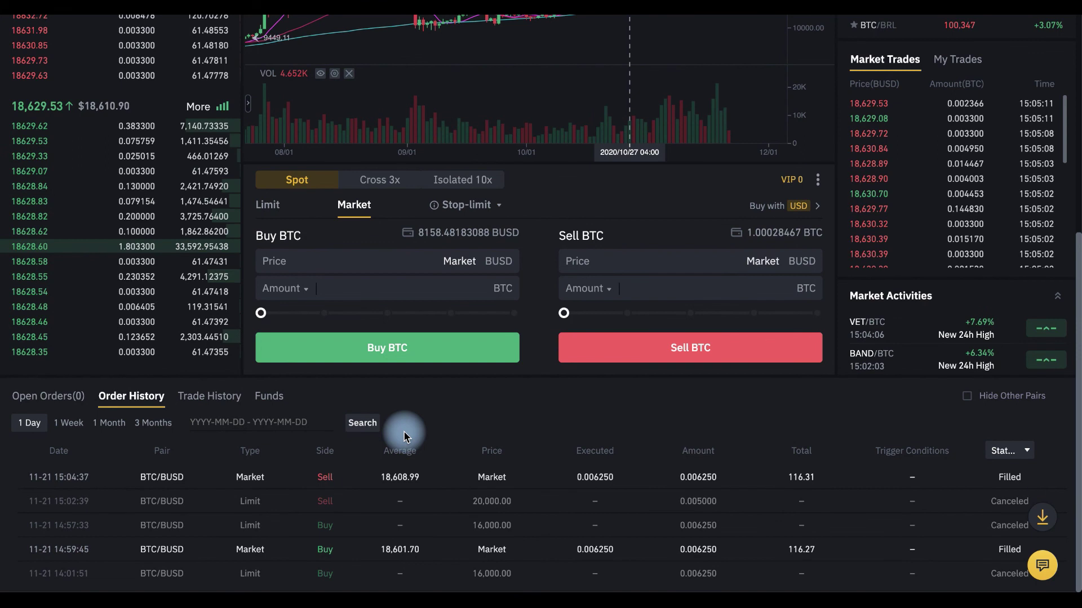